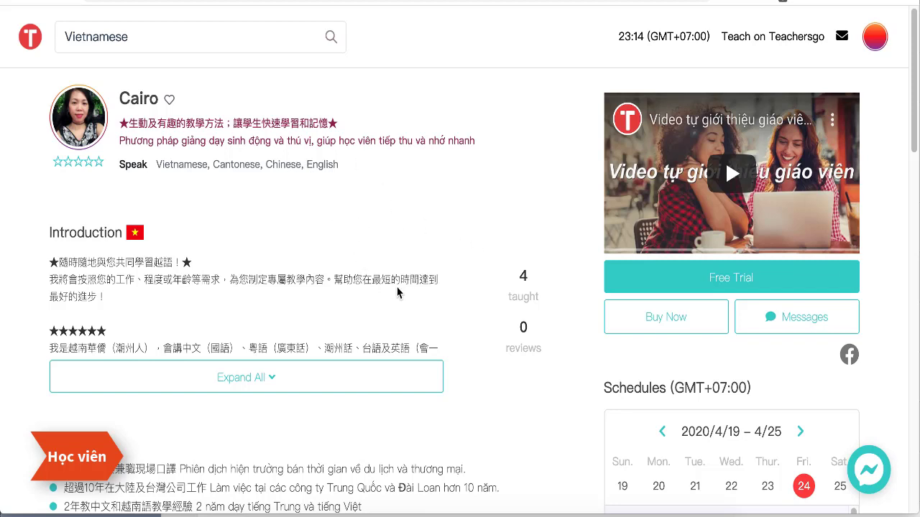
Start a free trial booking with the teacher and select Saturday, April 25 in the week of 2020/4/19 – 25
left_click(732, 280)
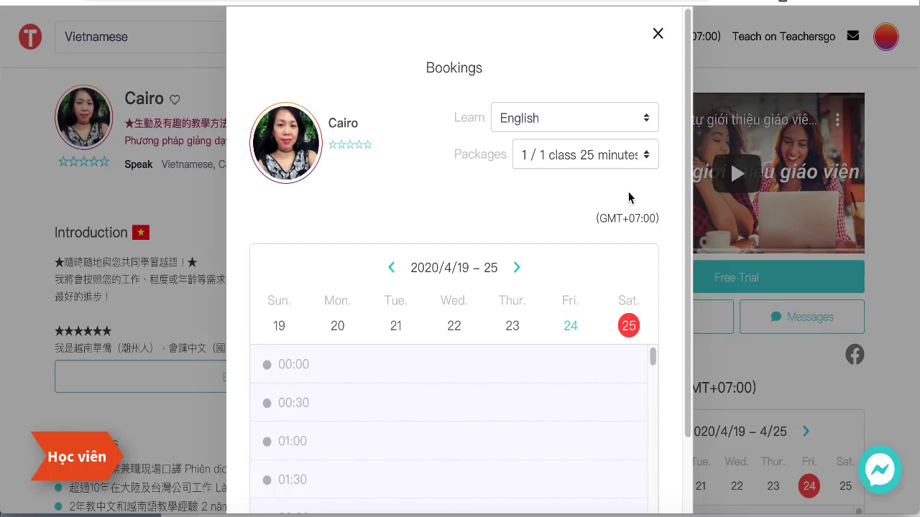
scroll(601, 261, "down", 1)
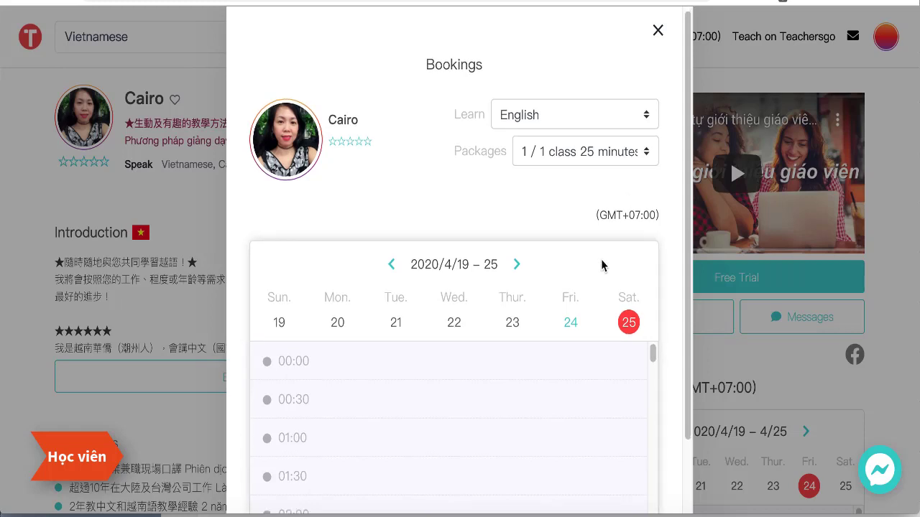
scroll(601, 263, "down", 3)
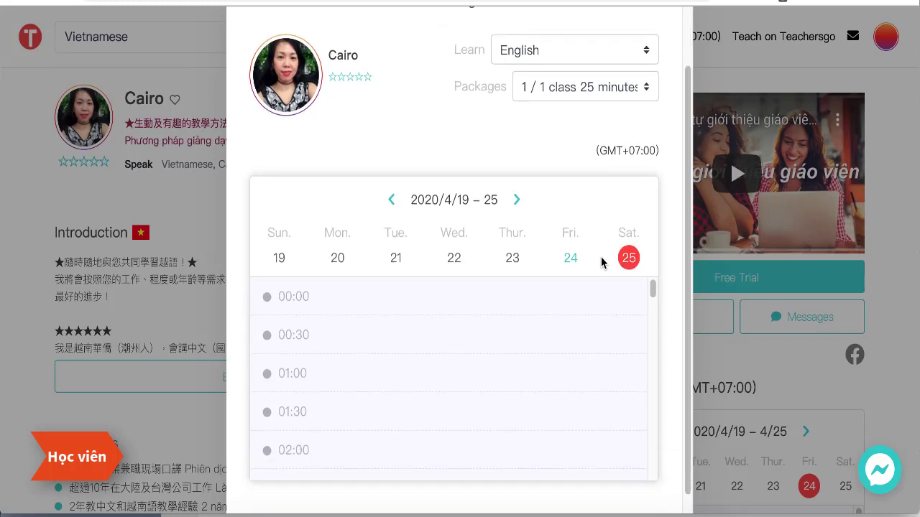
left_click(392, 202)
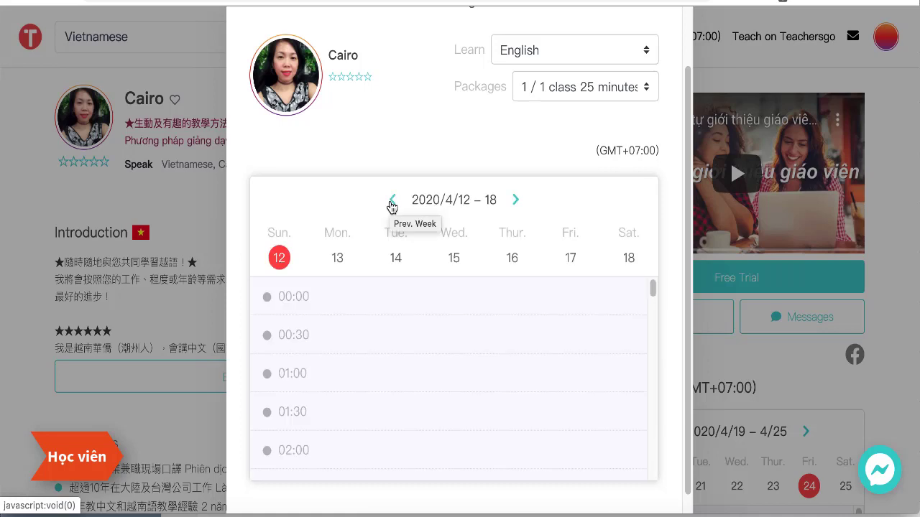
left_click(515, 204)
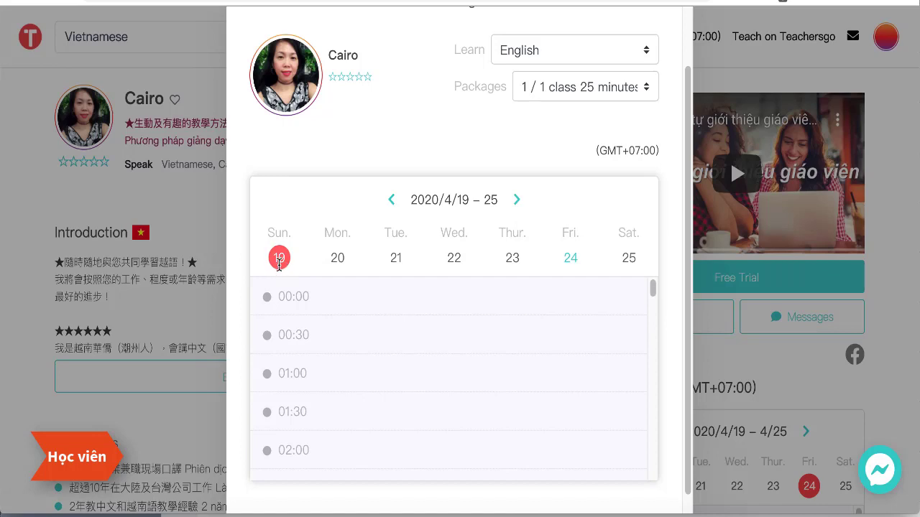
left_click(570, 258)
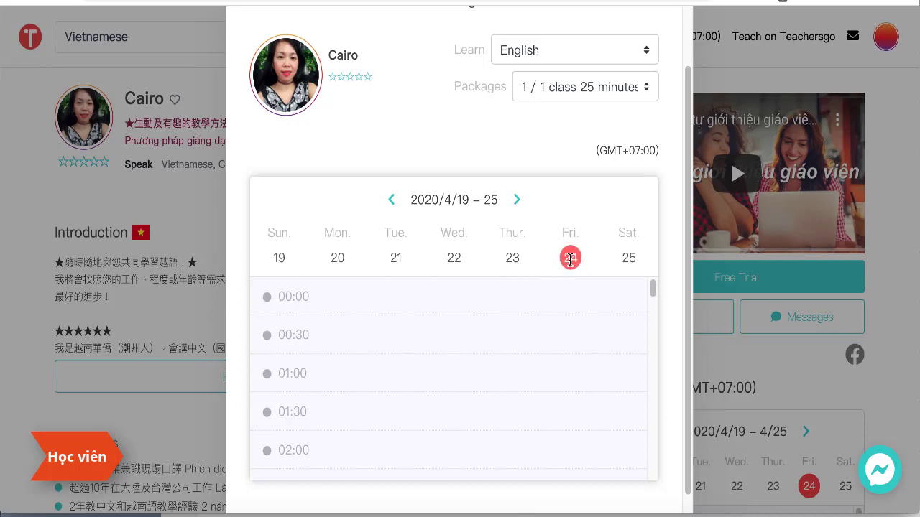
left_click(628, 257)
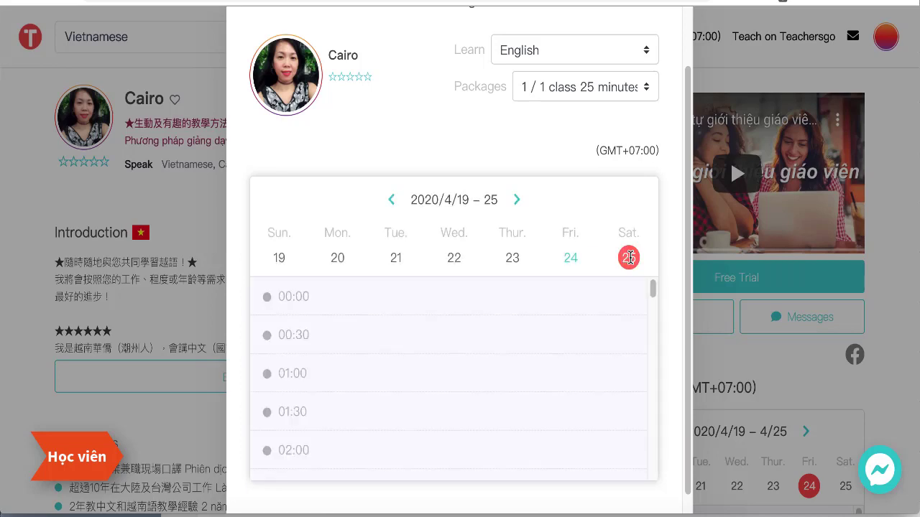
Look through the available times for Saturday, April 25 and choose the 14:00 slot
scroll(616, 307, "down", 1)
scroll(616, 308, "down", 8)
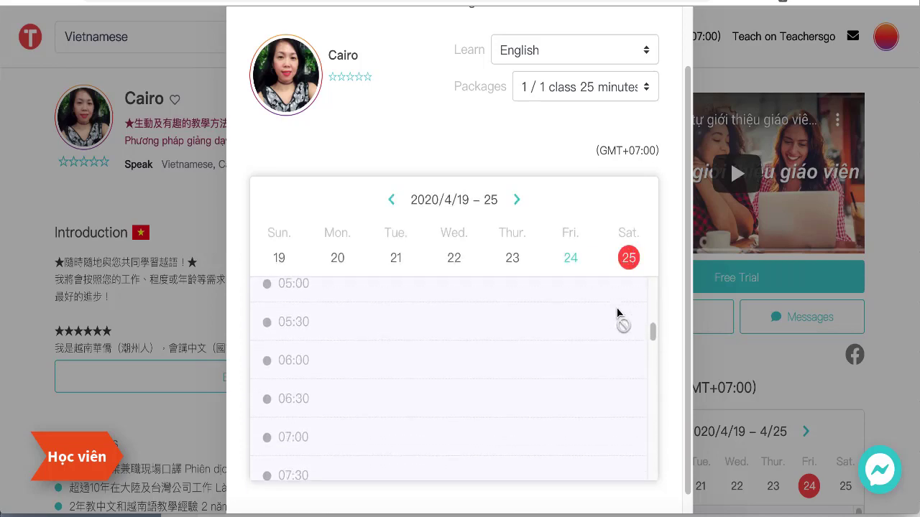
scroll(617, 309, "down", 6)
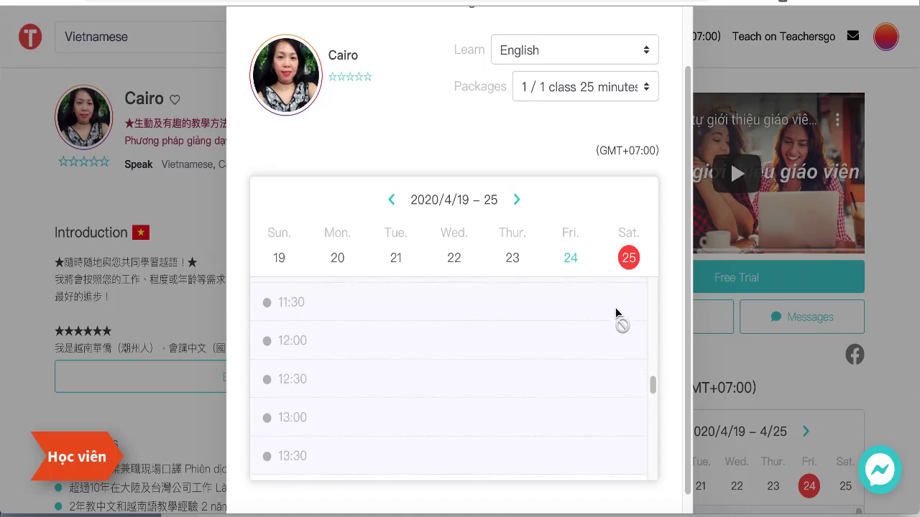
scroll(617, 314, "down", 9)
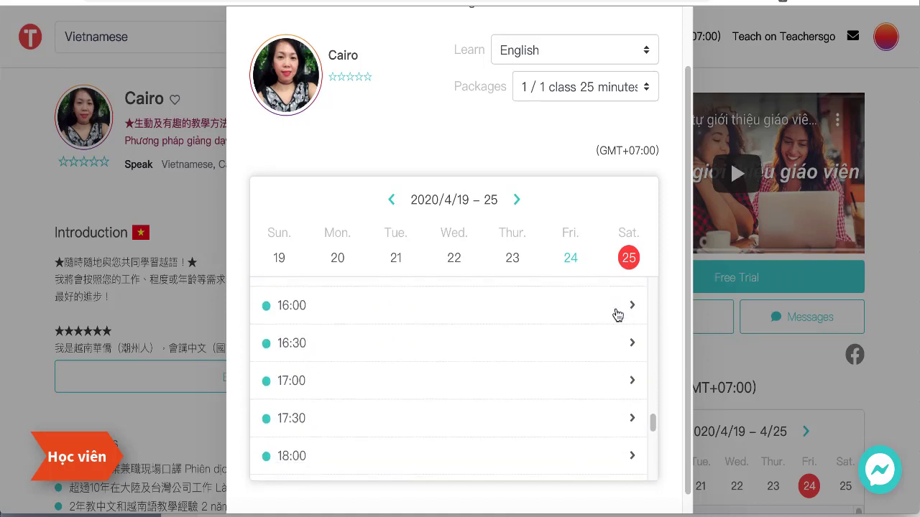
scroll(617, 314, "up", 8)
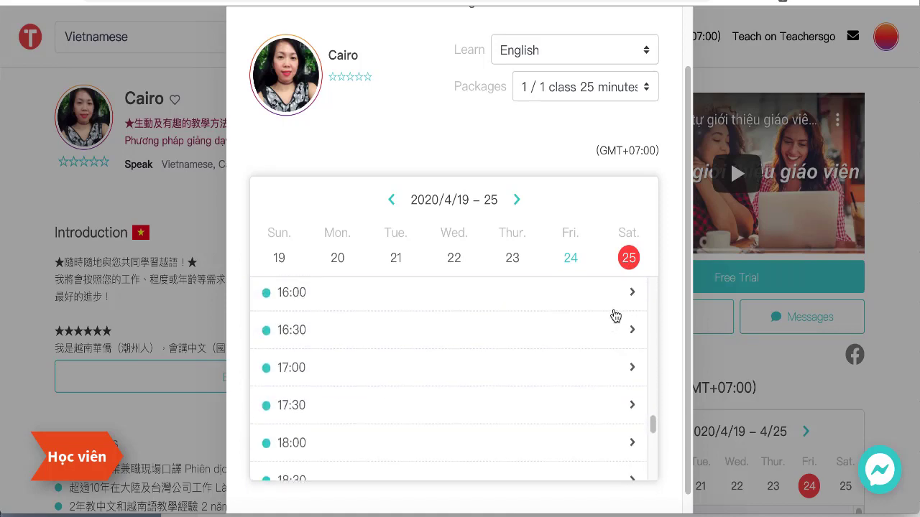
scroll(614, 316, "up", 3)
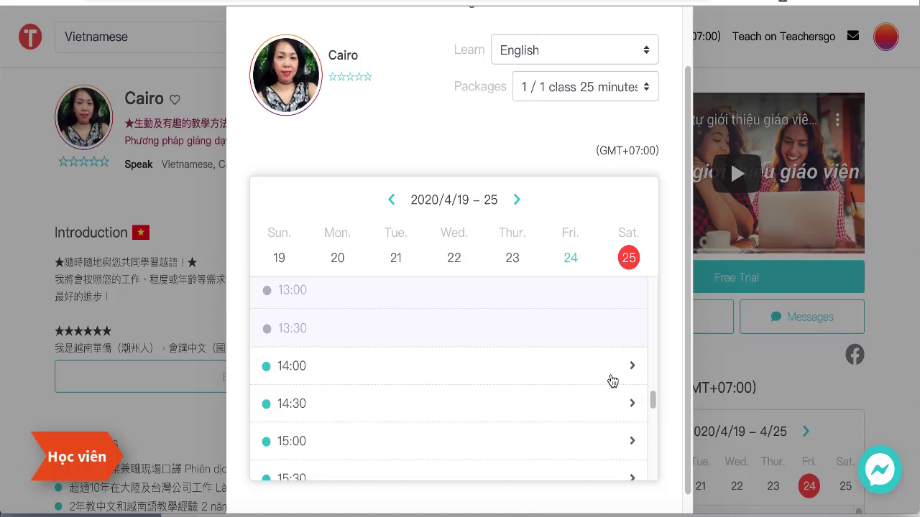
scroll(553, 398, "down", 1)
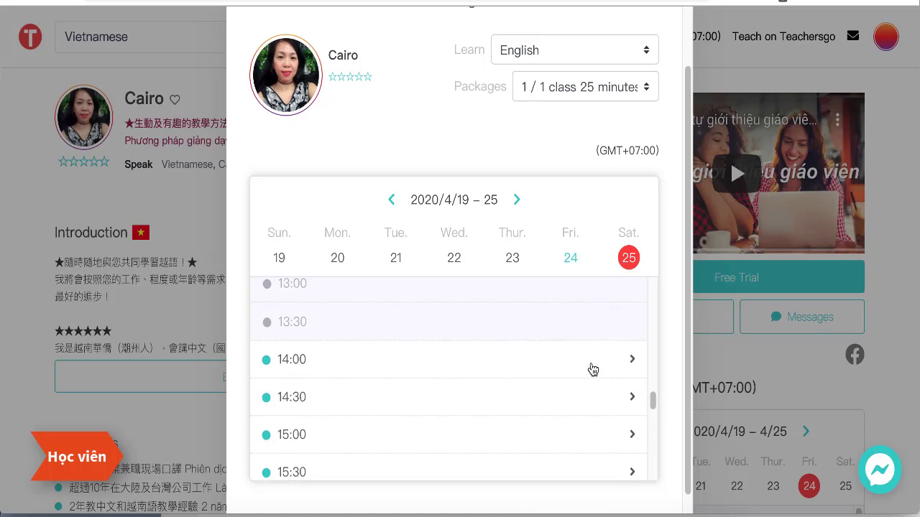
left_click(632, 362)
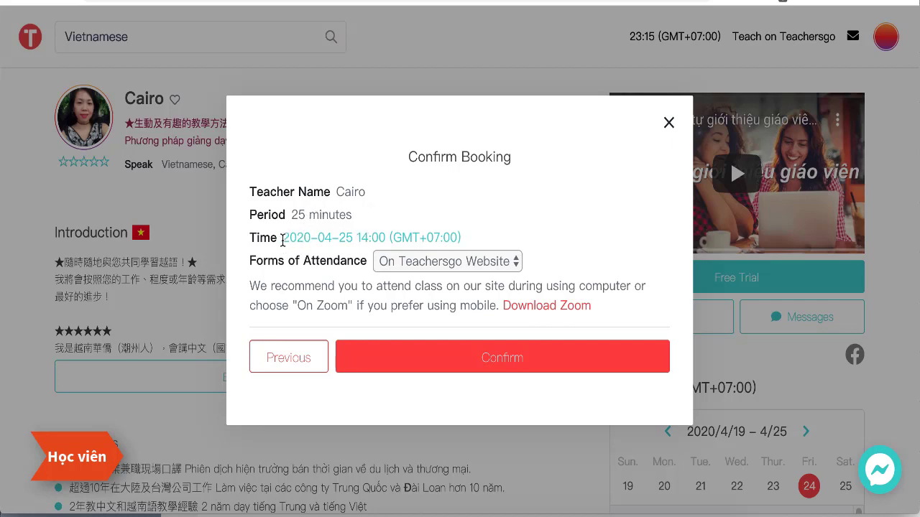
Try to confirm the trial class with Forms of Attendance set to On Zoom, and close the booking dialog
left_click_drag(281, 238, 466, 242)
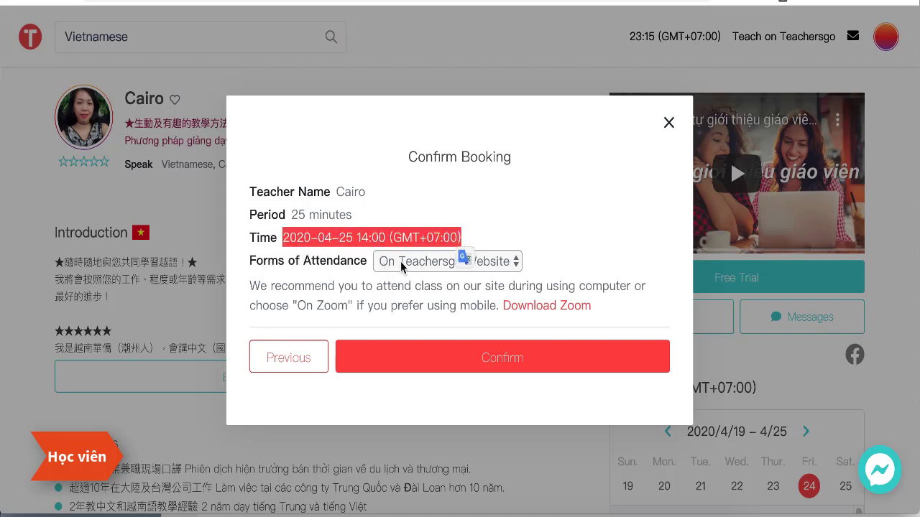
left_click(487, 267)
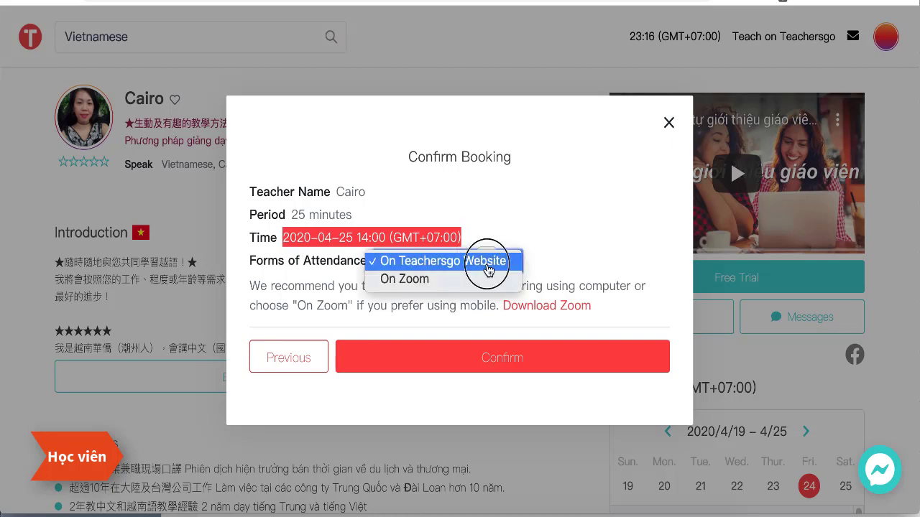
left_click(419, 280)
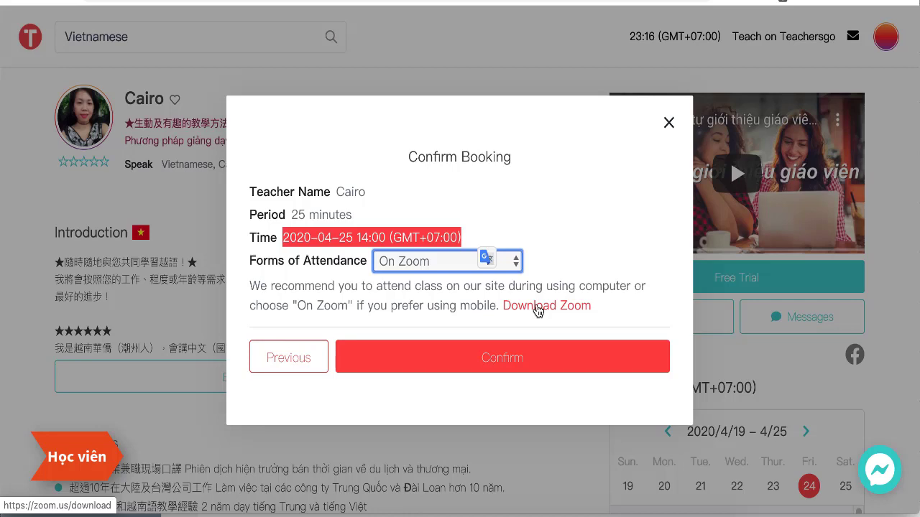
left_click(499, 364)
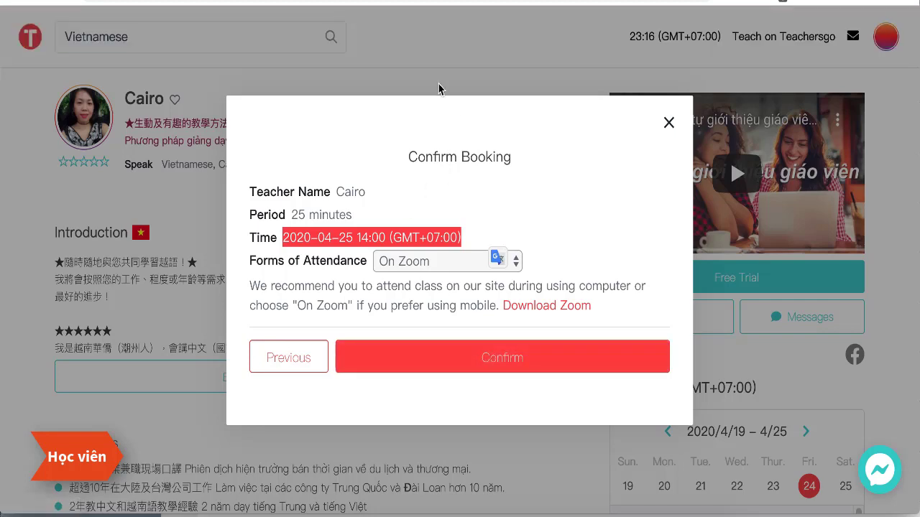
left_click(543, 229)
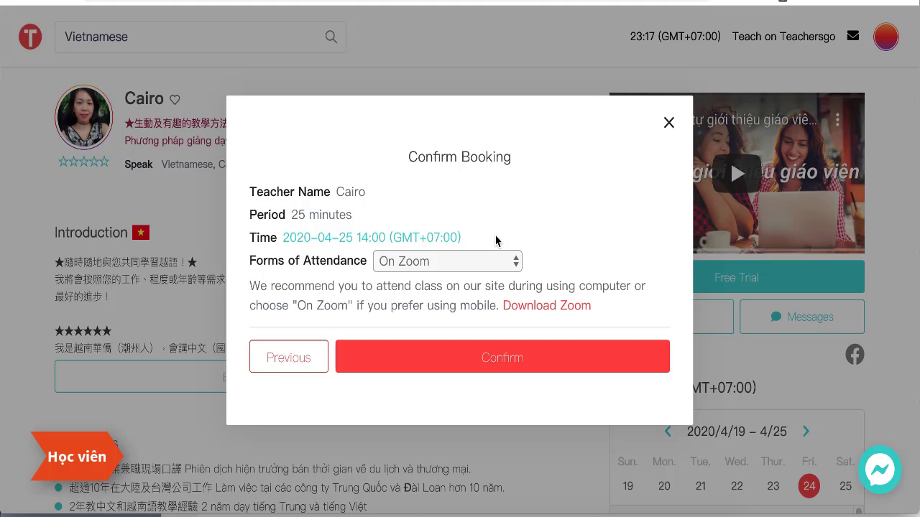
left_click(669, 123)
Open the student account's My Profile page
scroll(481, 174, "down", 3)
scroll(482, 174, "up", 3)
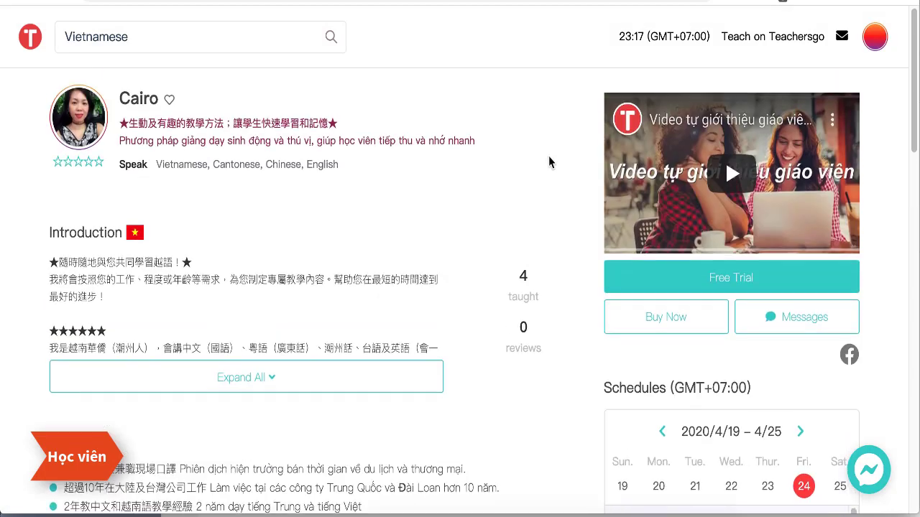
left_click(875, 39)
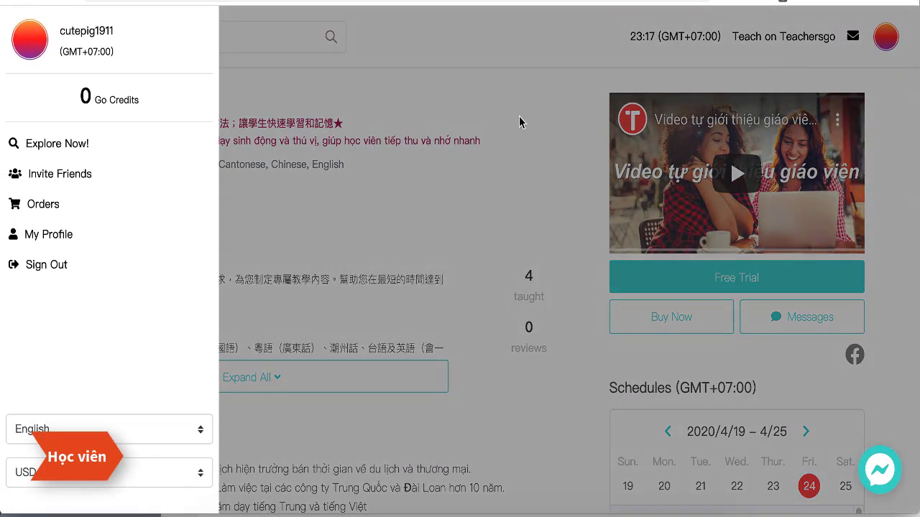
left_click(65, 230)
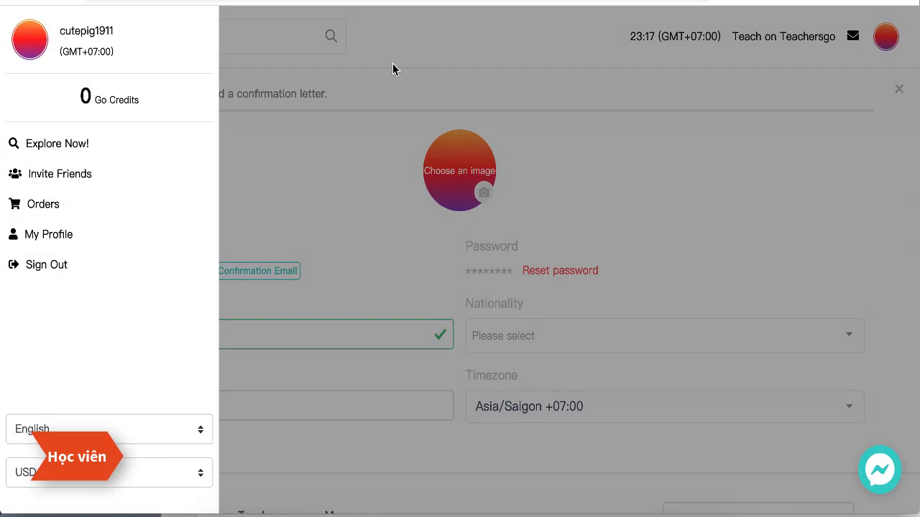
left_click(44, 243)
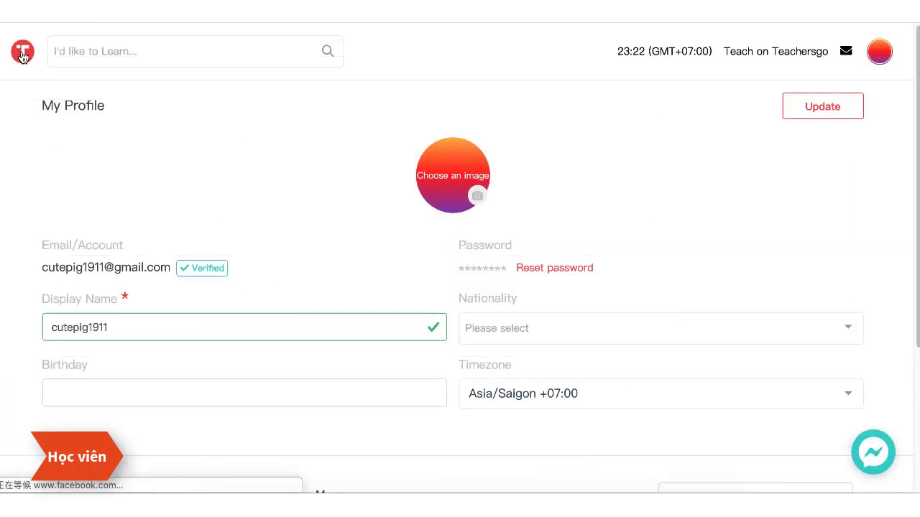
Return to the home page and open the free trial booking from the recommended teacher's profile
left_click(22, 54)
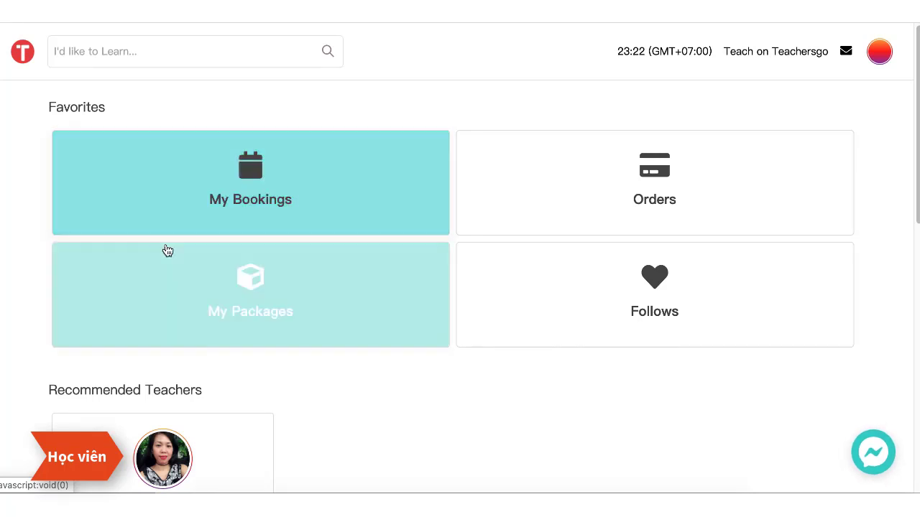
scroll(195, 332, "down", 2)
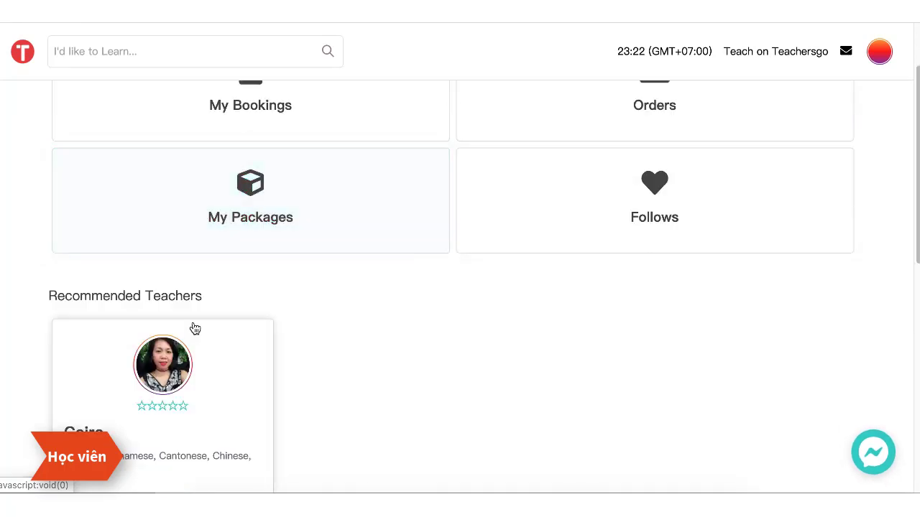
left_click(160, 393)
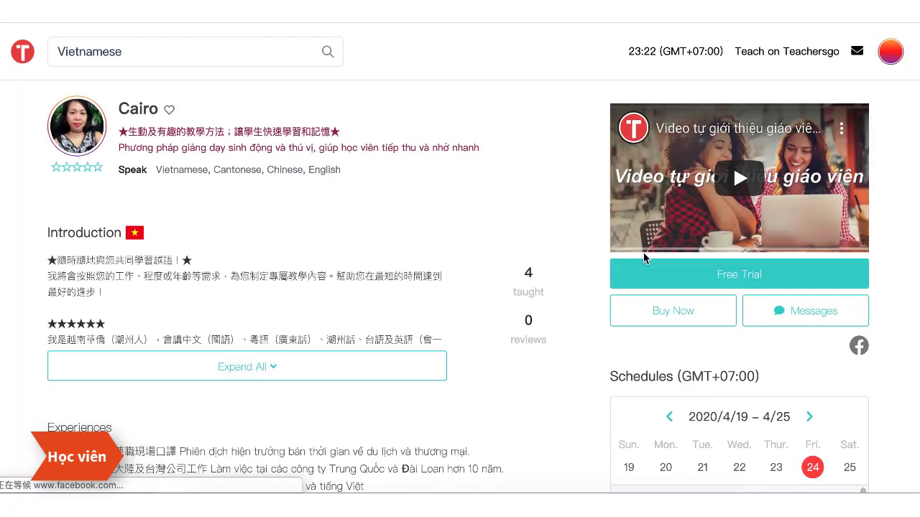
left_click(645, 263)
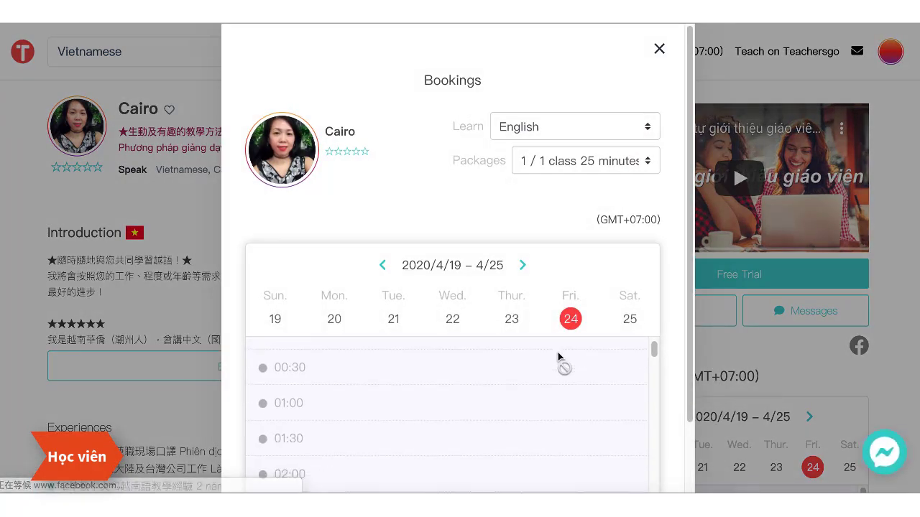
Pick the 14:00 slot on Saturday, April 25 for the 25-minute trial class
left_click(632, 321)
scroll(643, 371, "down", 14)
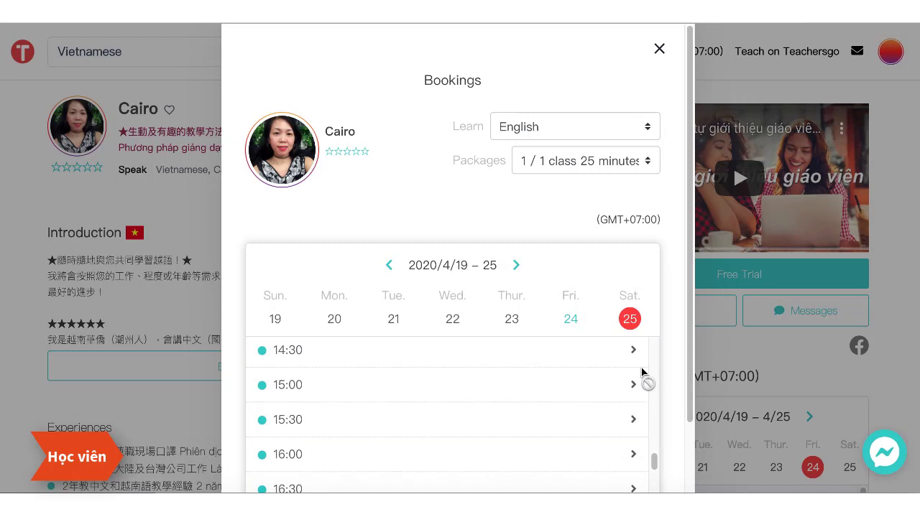
scroll(625, 366, "up", 1)
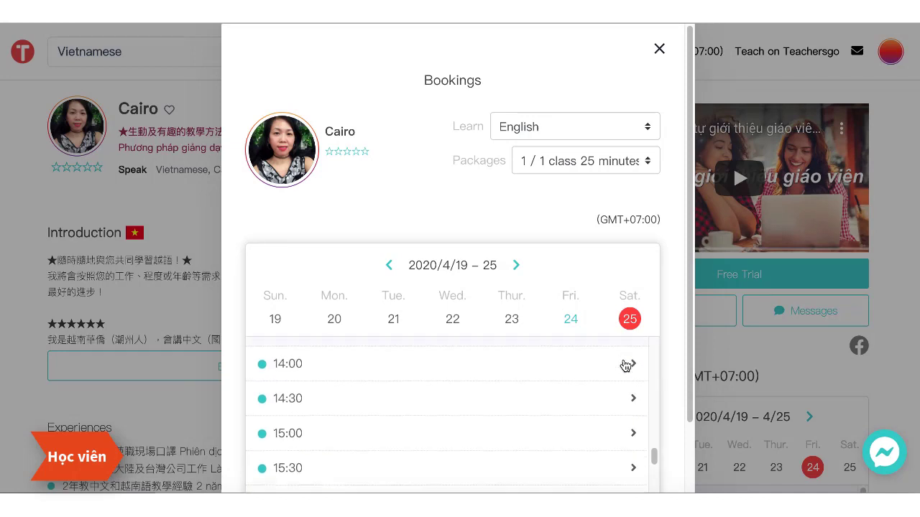
left_click(631, 365)
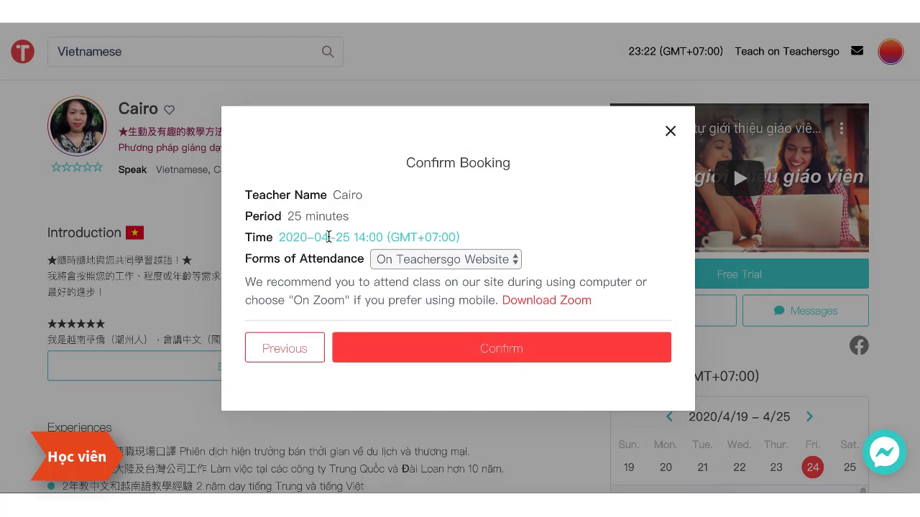
Set Forms of Attendance to On Zoom and confirm the trial class booking
left_click(431, 263)
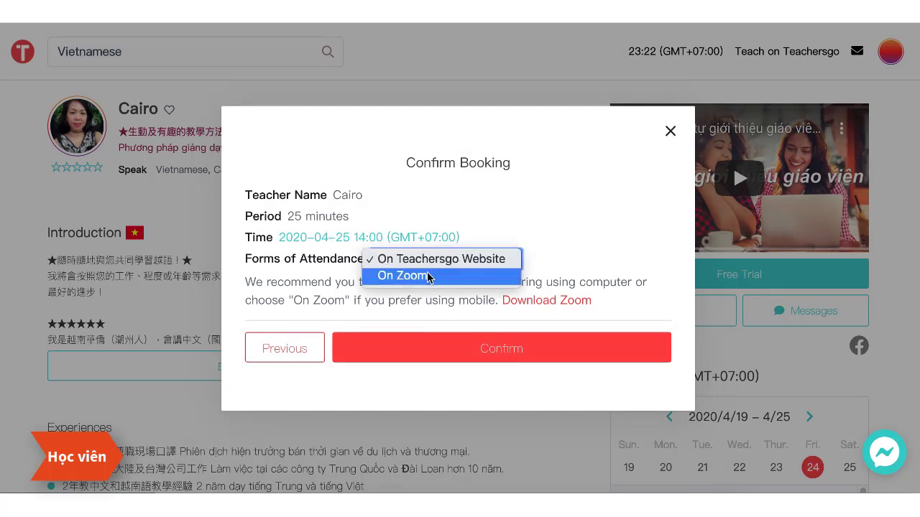
left_click(427, 277)
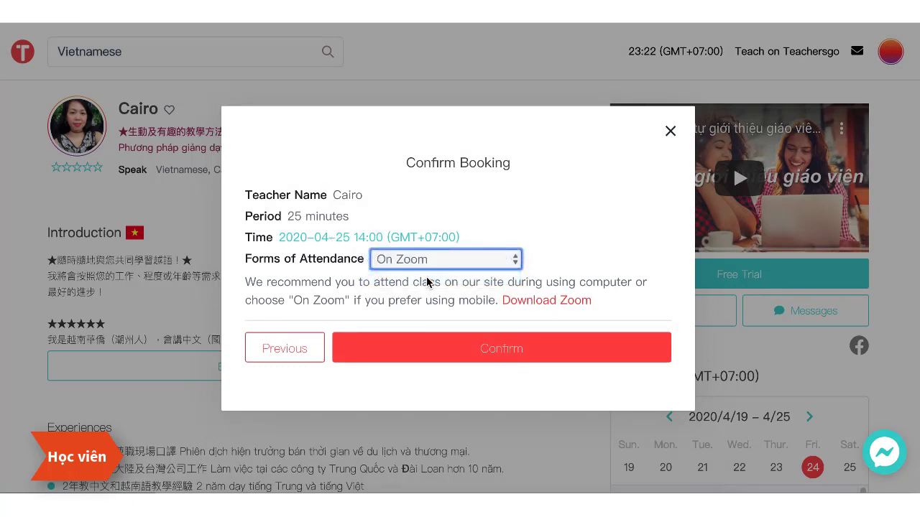
left_click(478, 351)
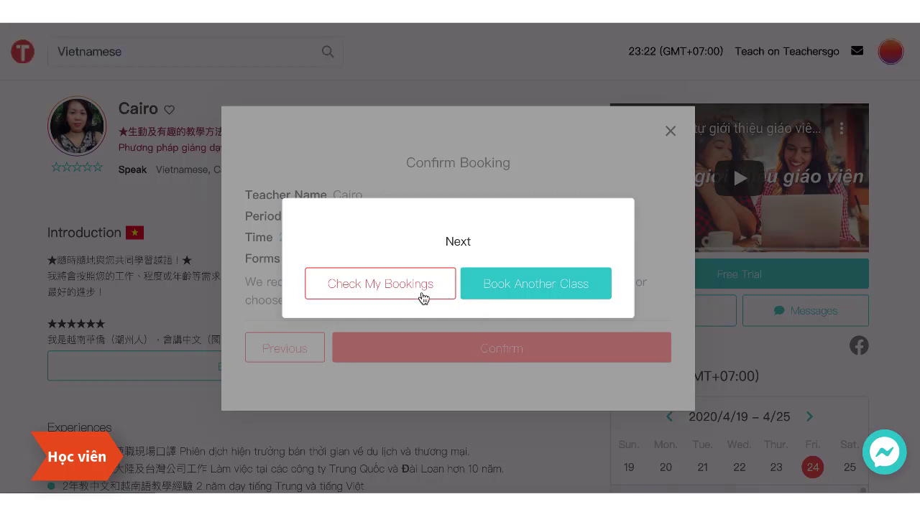
Check the My Bookings list and close it to return to the upcoming bookings
left_click(413, 291)
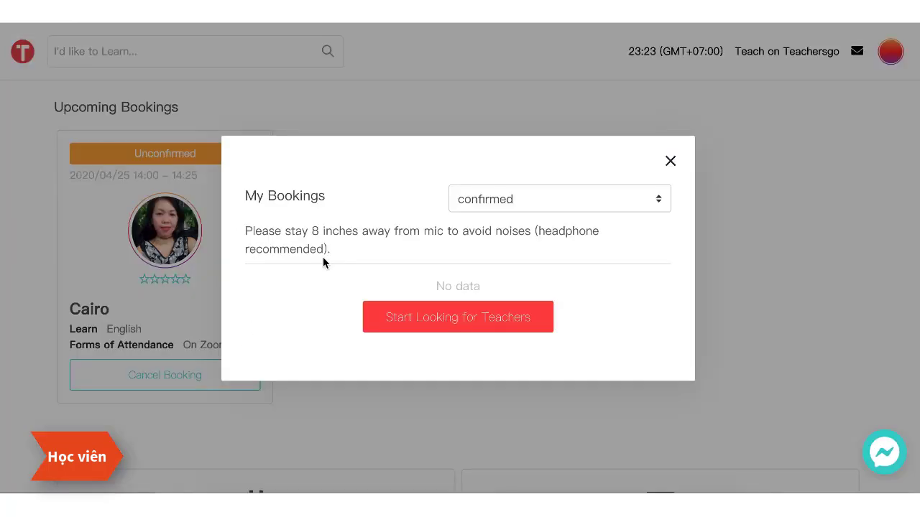
left_click(674, 168)
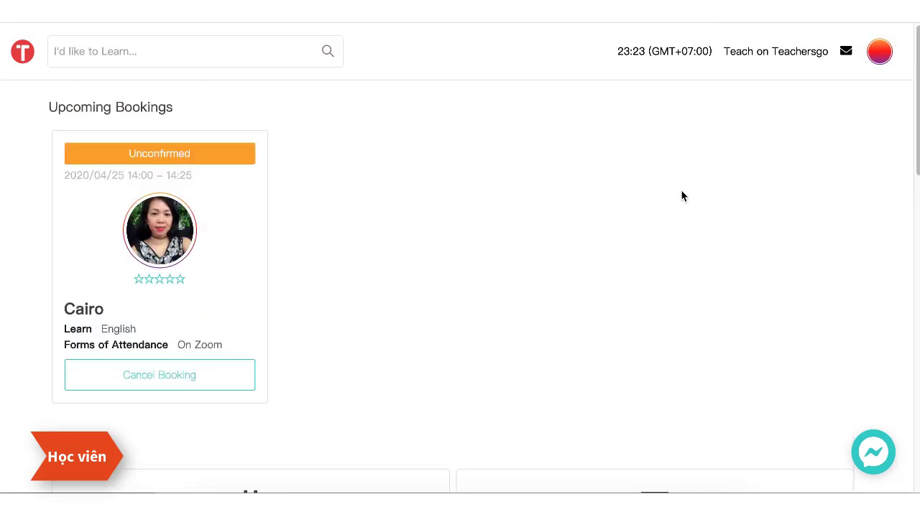
Switch to the teacher account, open Teacher Admin and confirm the student's 2020/04/25 14:00 – 14:25 Zoom booking
left_click(635, 506)
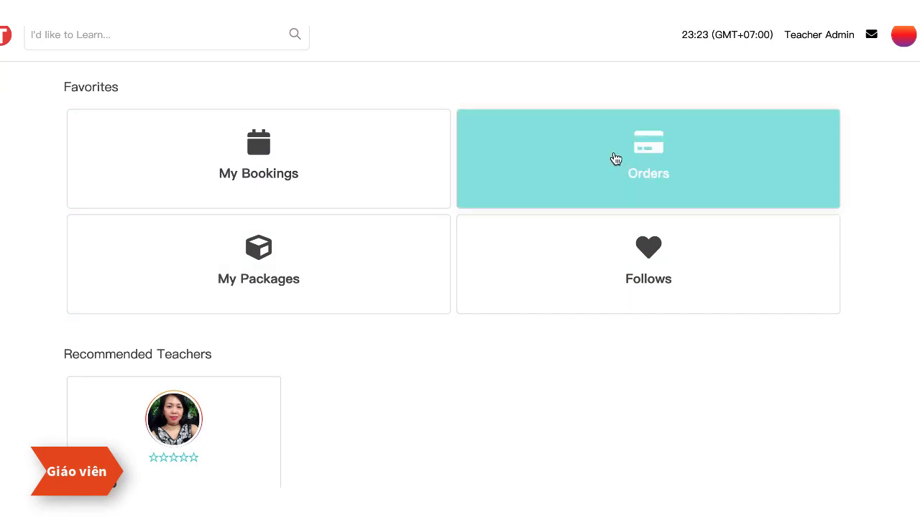
left_click(824, 36)
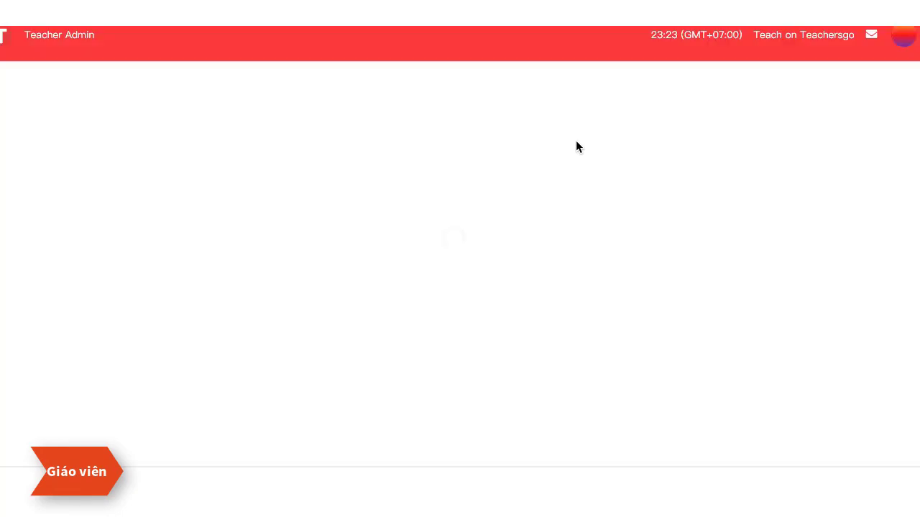
left_click(815, 27)
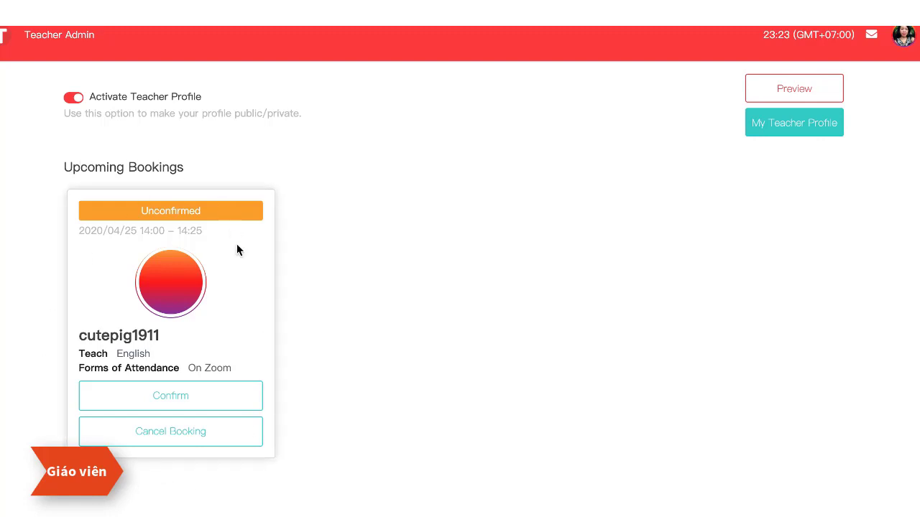
left_click(207, 400)
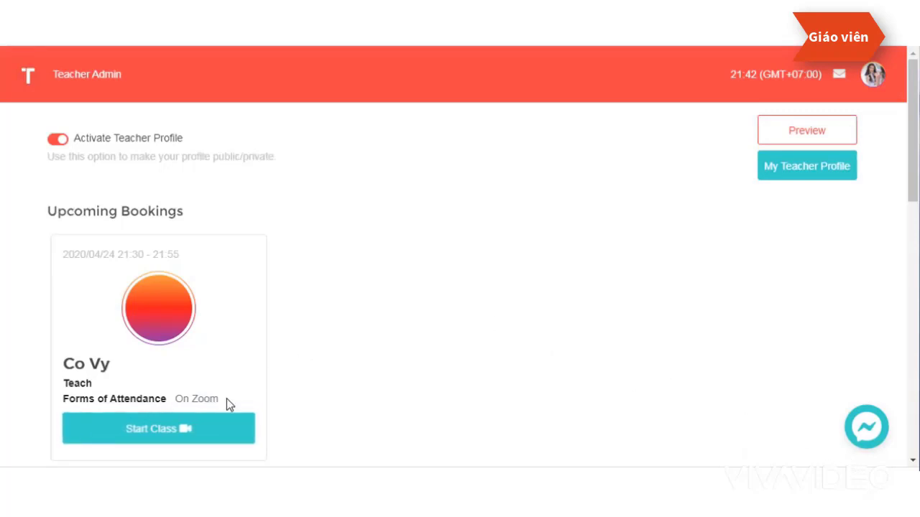
Start the 2020/04/24 21:30 class by running the downloaded Zoom file, and join the meeting with computer audio
left_click(180, 429)
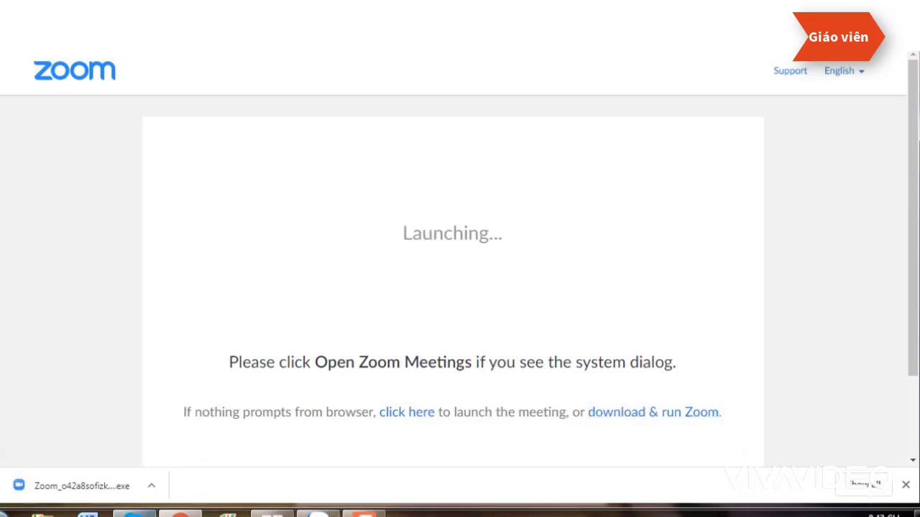
left_click(103, 489)
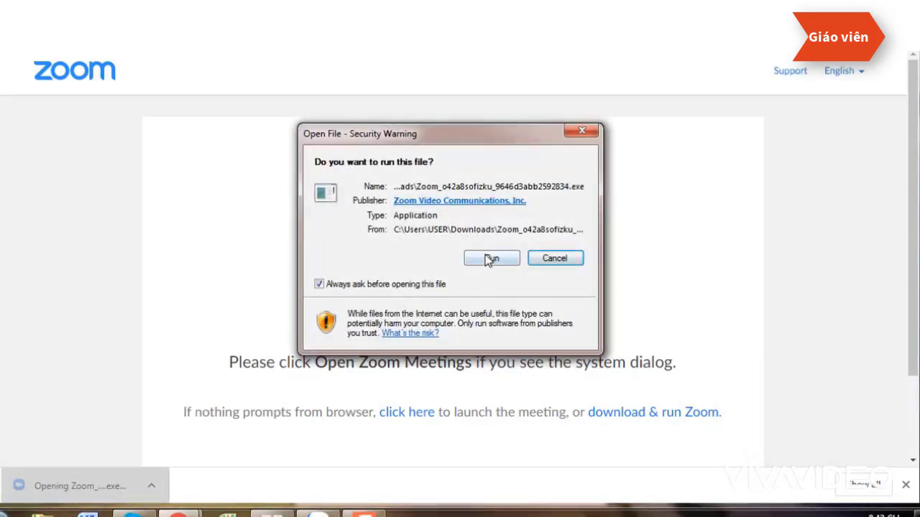
left_click(489, 259)
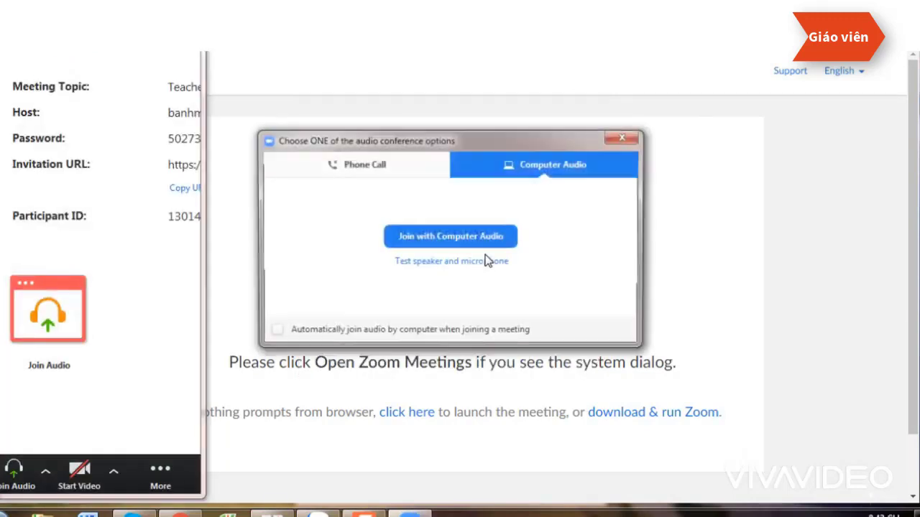
left_click(440, 238)
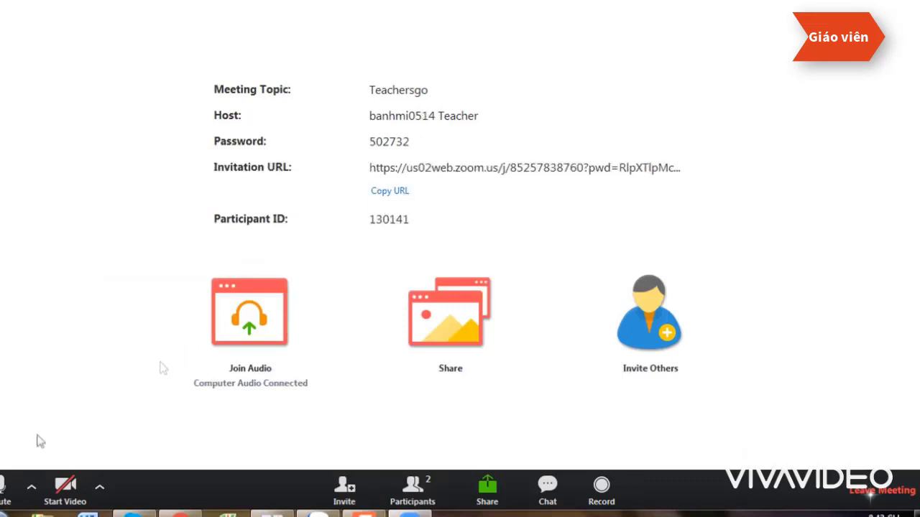
Show the participants list and the group chat in the Zoom meeting
left_click(70, 487)
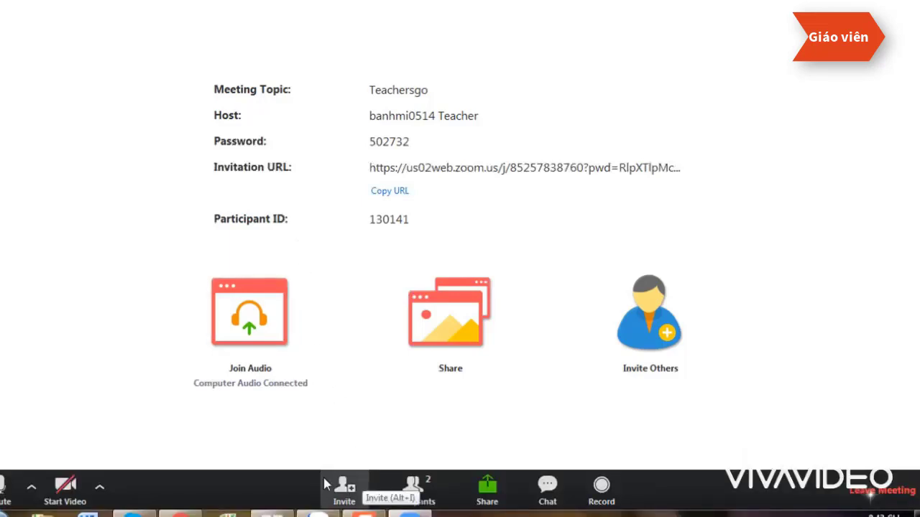
left_click(411, 490)
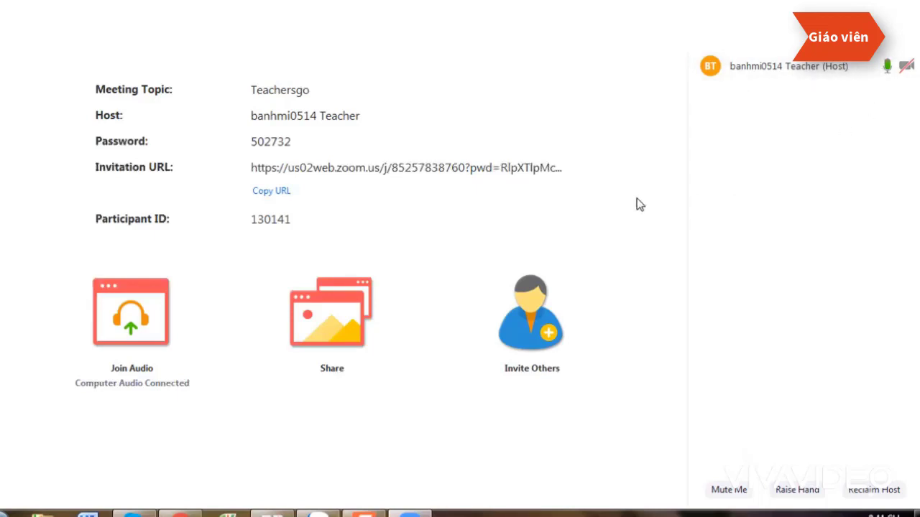
mouse_move(393, 335)
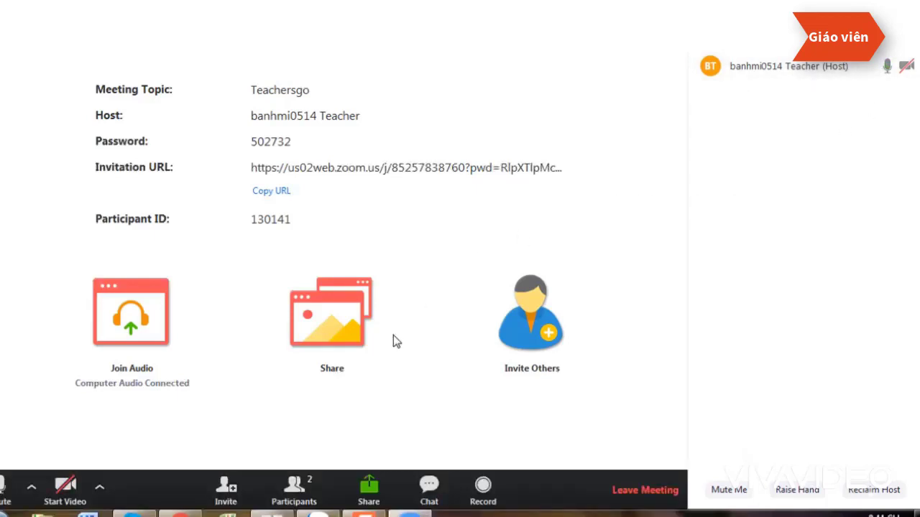
left_click(426, 498)
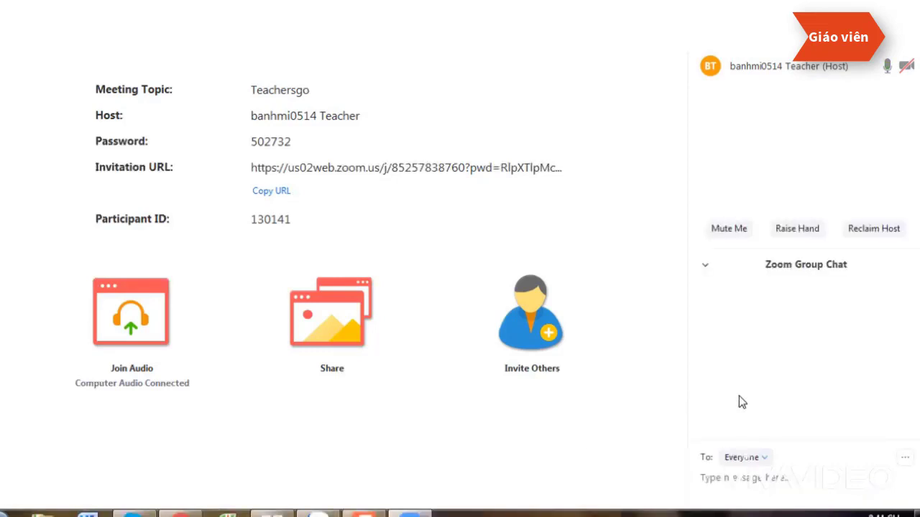
Look at the screen sharing options in the meeting and close them without sharing anything
mouse_move(437, 454)
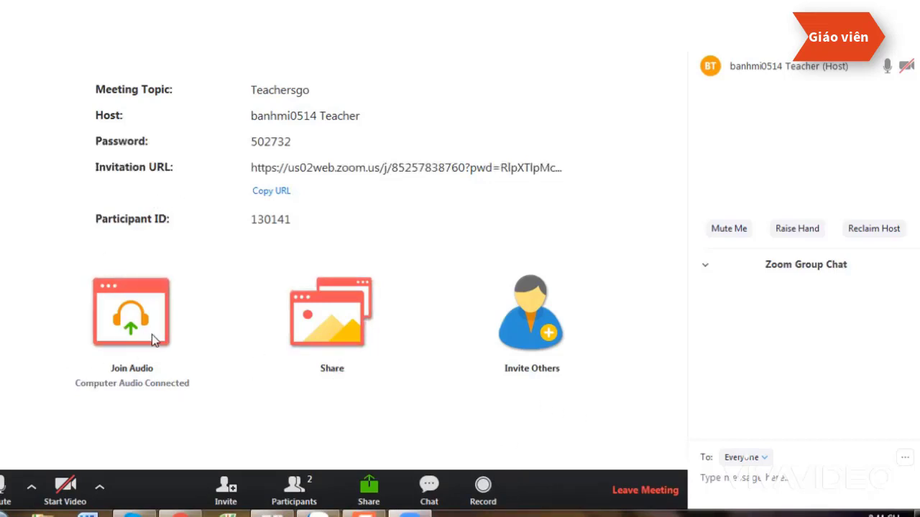
left_click(324, 324)
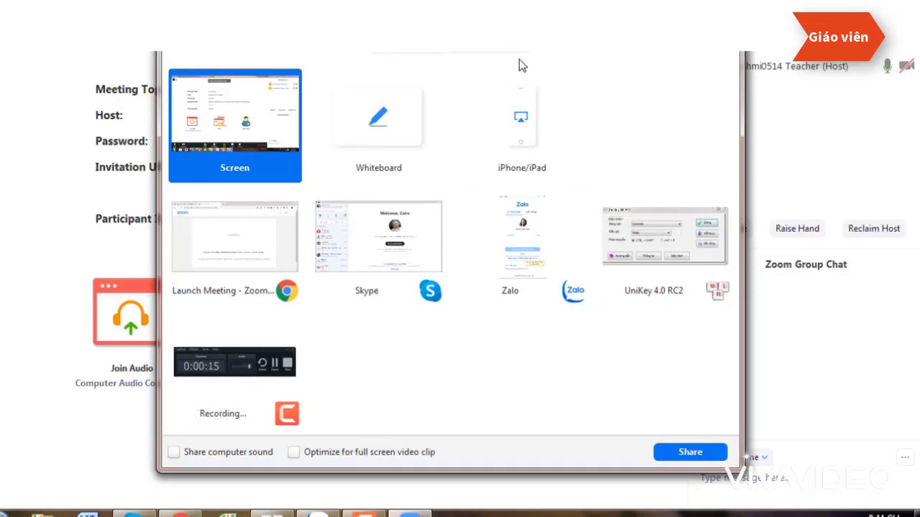
key("Escape")
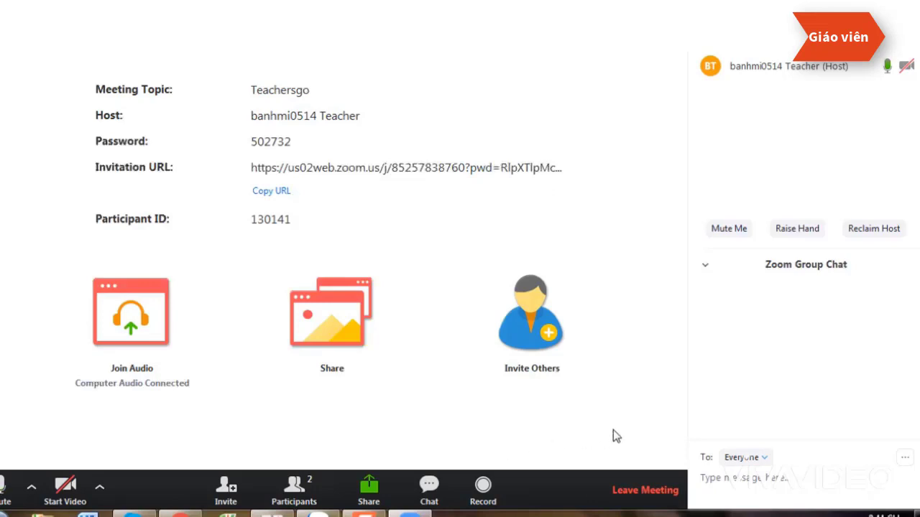
Leave the Zoom meeting and dismiss the update offer without installing it
left_click(633, 490)
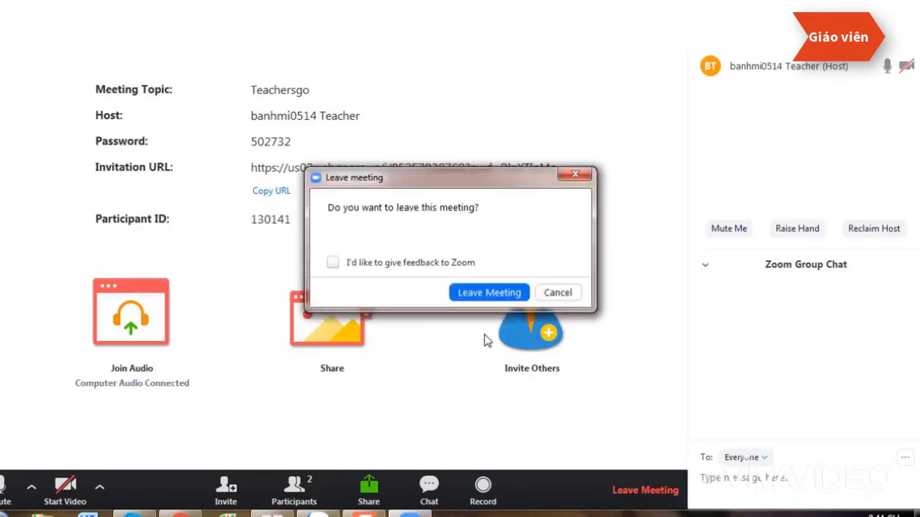
left_click(468, 297)
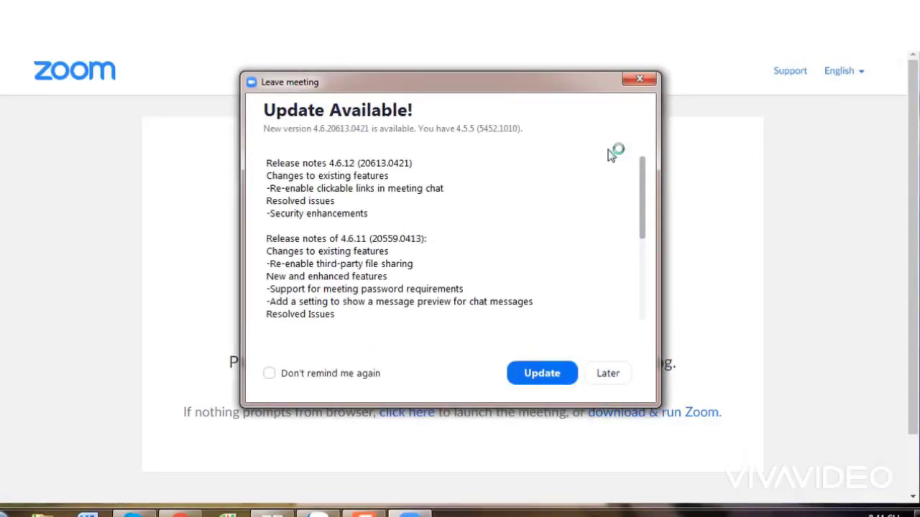
left_click(639, 78)
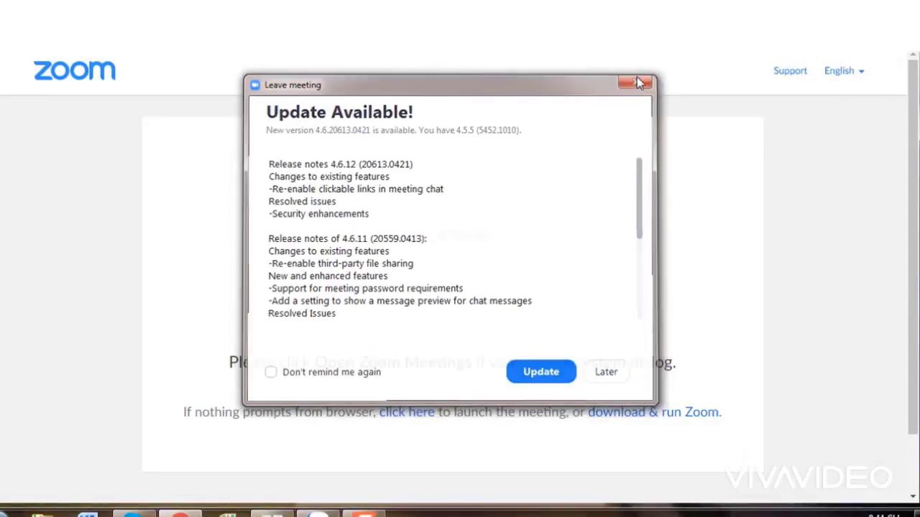